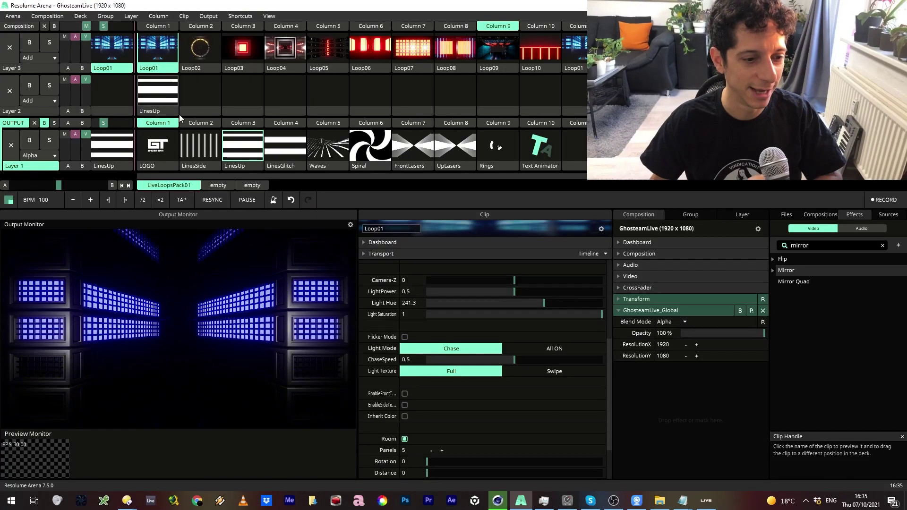
# Step: Toggle Loop01's Flicker Mode on and off, set Light Mode to All ON, and enable front and side textures
pyautogui.click(404, 337)
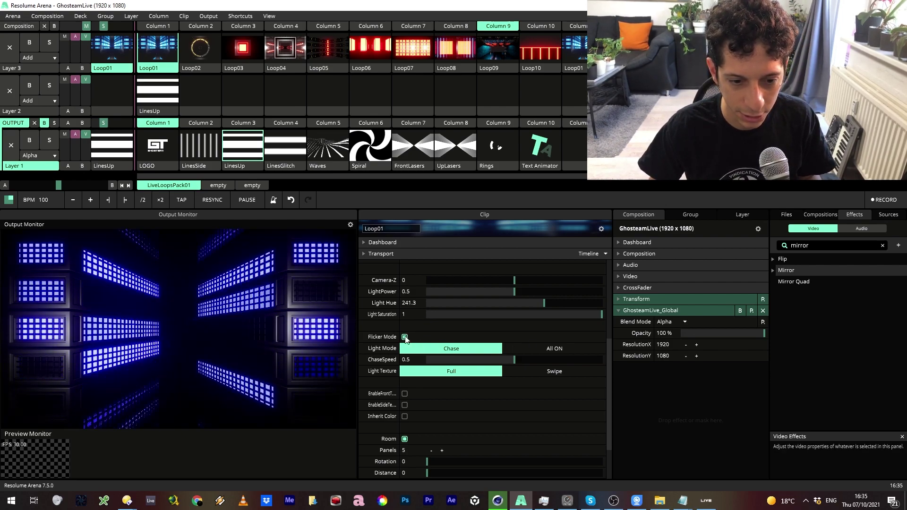
pyautogui.click(405, 337)
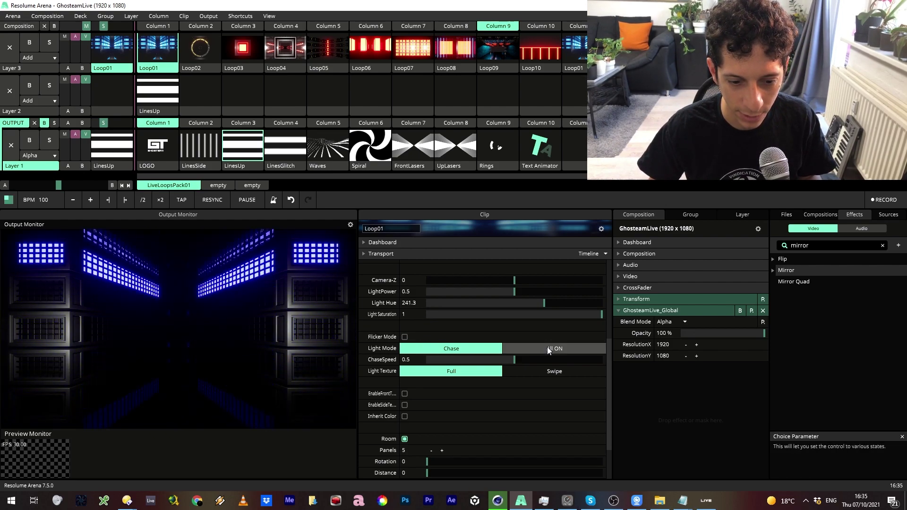
pyautogui.click(547, 348)
pyautogui.click(404, 393)
pyautogui.click(405, 405)
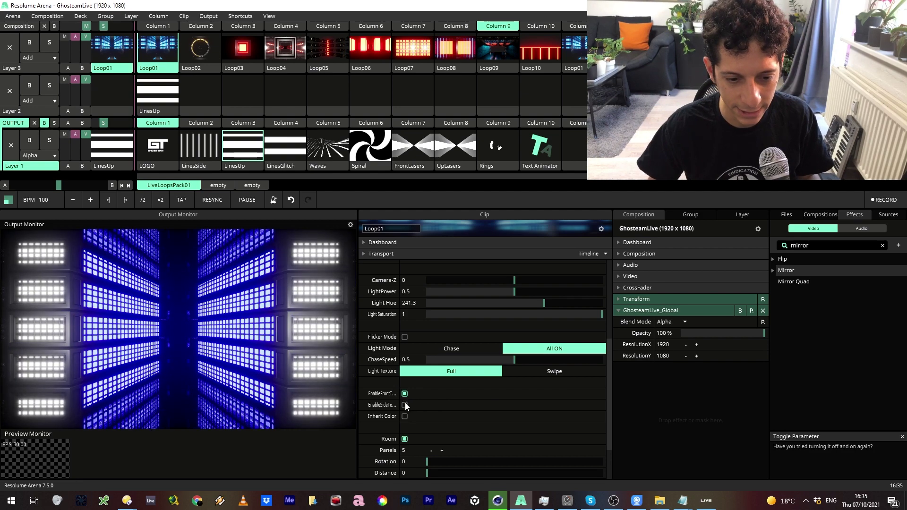
pyautogui.click(404, 417)
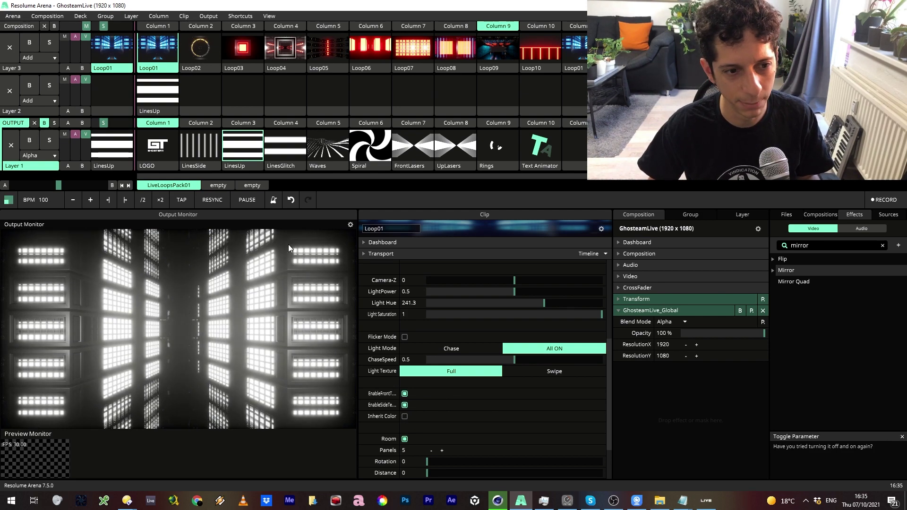
# Step: Launch LinesSide, then LinesUp, on Layer 1 and reselect Loop01
pyautogui.click(213, 148)
pyautogui.click(243, 146)
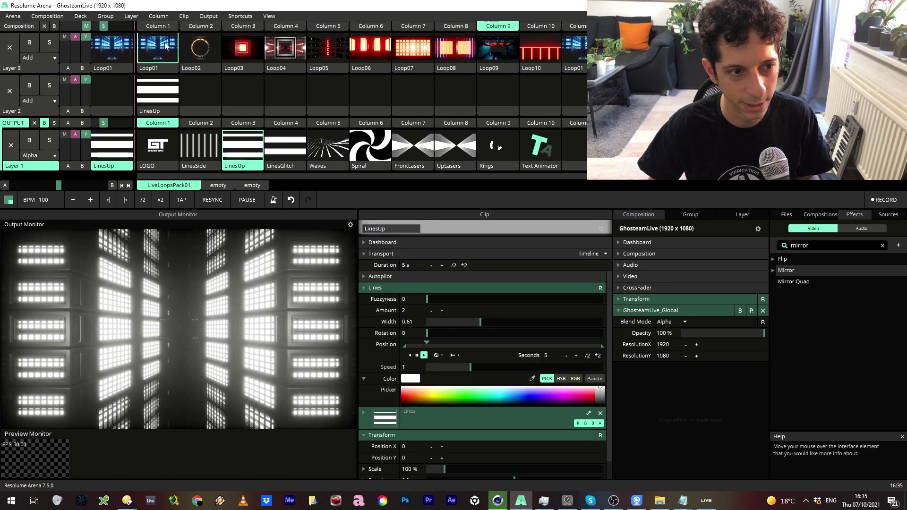
pyautogui.click(111, 47)
# Step: Turn on Inherit Color, reduce Panels to 3, and raise Rotation to 0.42
pyautogui.click(406, 417)
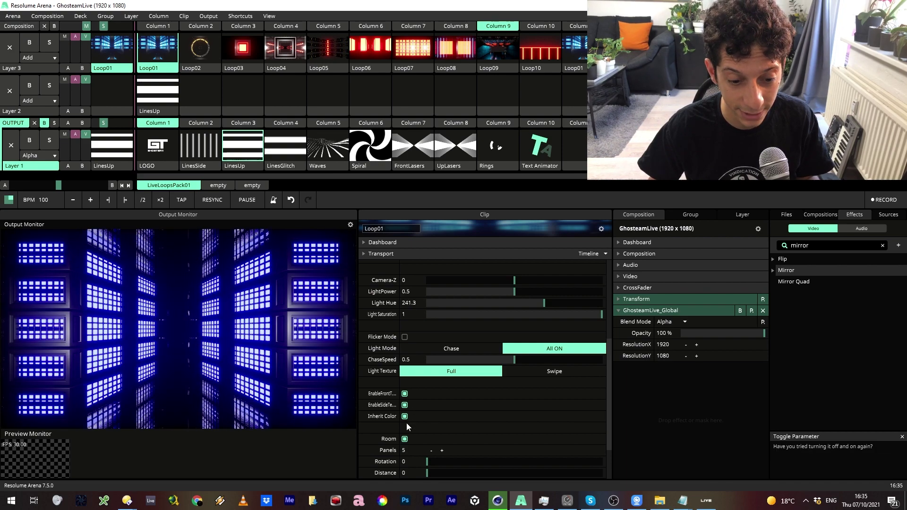
pyautogui.click(430, 449)
pyautogui.click(430, 449)
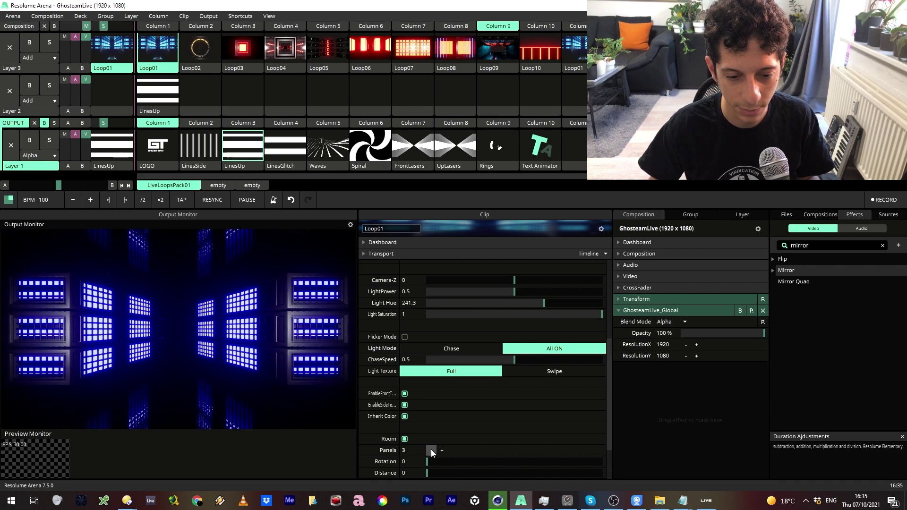
pyautogui.moveTo(431, 463)
pyautogui.mouseDown()
pyautogui.moveTo(557, 458)
pyautogui.moveTo(410, 452)
pyautogui.moveTo(572, 466)
pyautogui.moveTo(397, 463)
pyautogui.moveTo(498, 457)
pyautogui.moveTo(431, 452)
pyautogui.mouseUp()
# Step: Launch Loop02 on Layer 3 and scroll through its Clip parameters
pyautogui.click(192, 51)
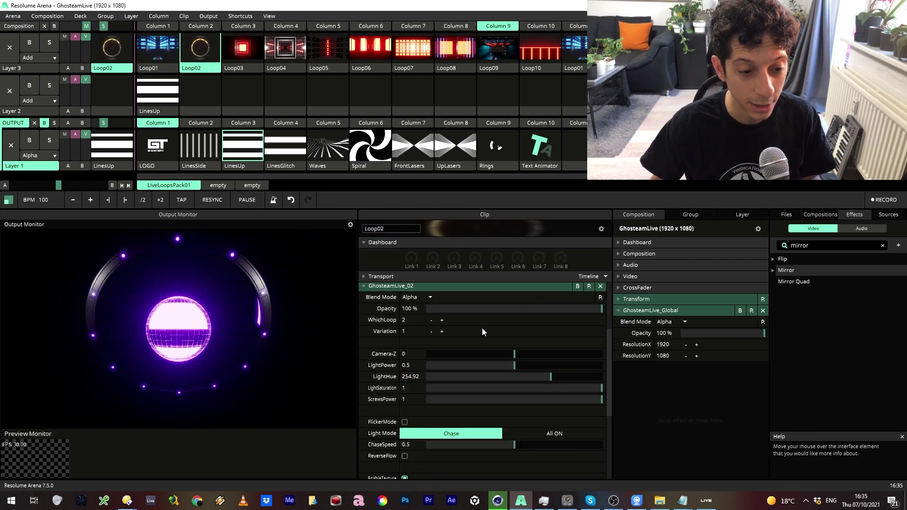
pyautogui.scroll(-2, 469, 350)
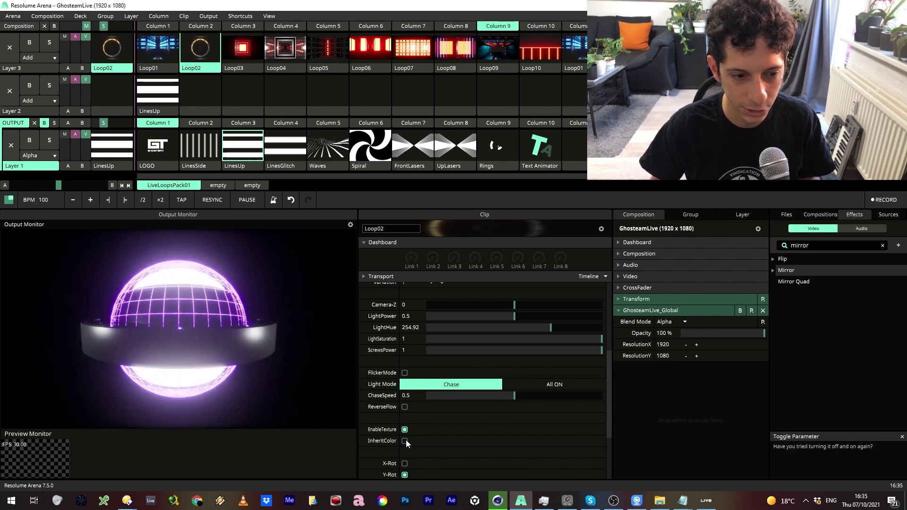
pyautogui.scroll(4, 426, 428)
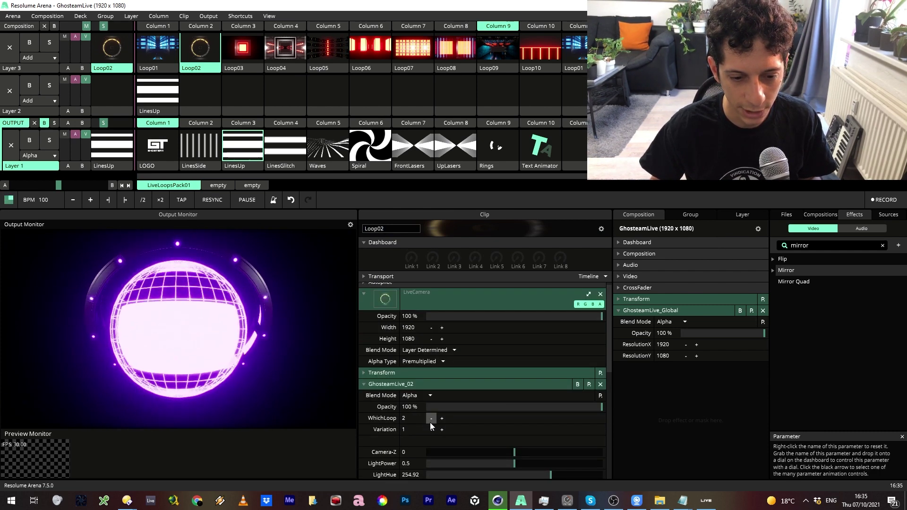
pyautogui.scroll(-3, 463, 414)
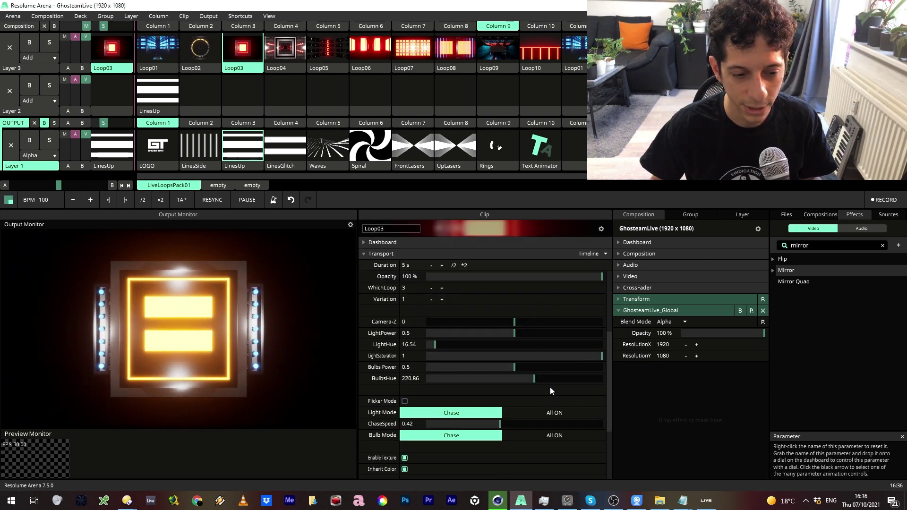
pyautogui.scroll(-4, 550, 389)
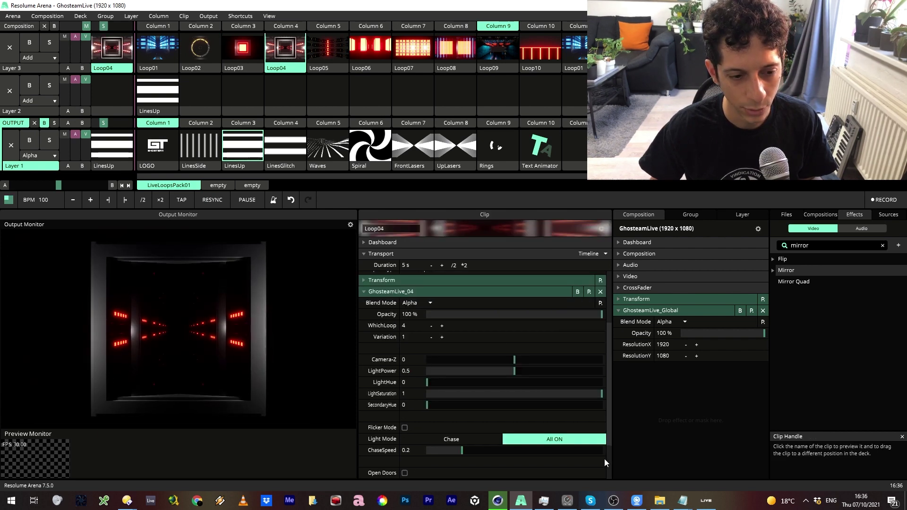
# Step: Open Loop04's doors, shift LightHue to cyan (195.57), and enable Flicker Mode
pyautogui.scroll(-2, 465, 419)
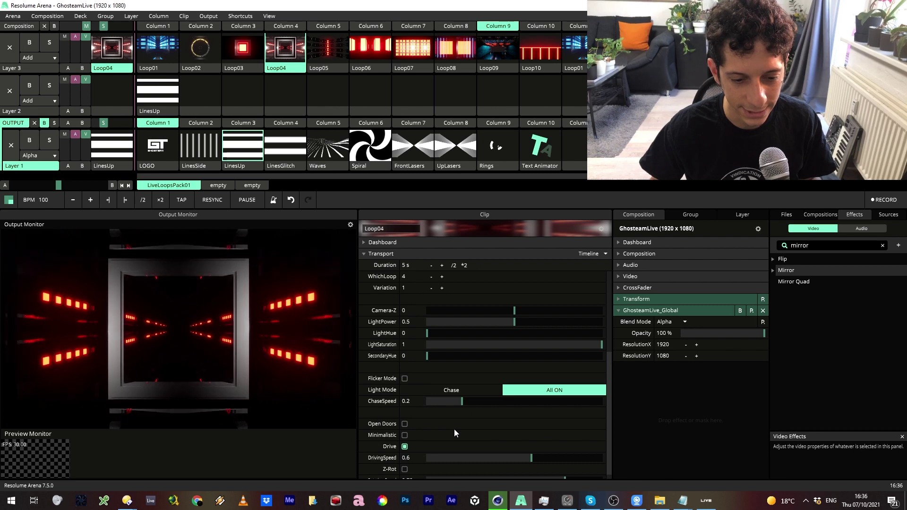
pyautogui.click(404, 424)
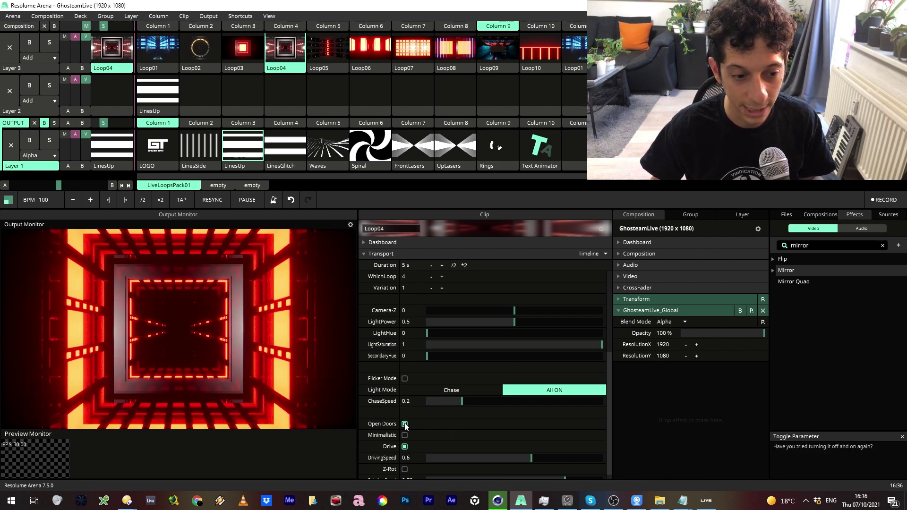
pyautogui.moveTo(429, 333); pyautogui.dragTo(523, 337)
pyautogui.click(405, 378)
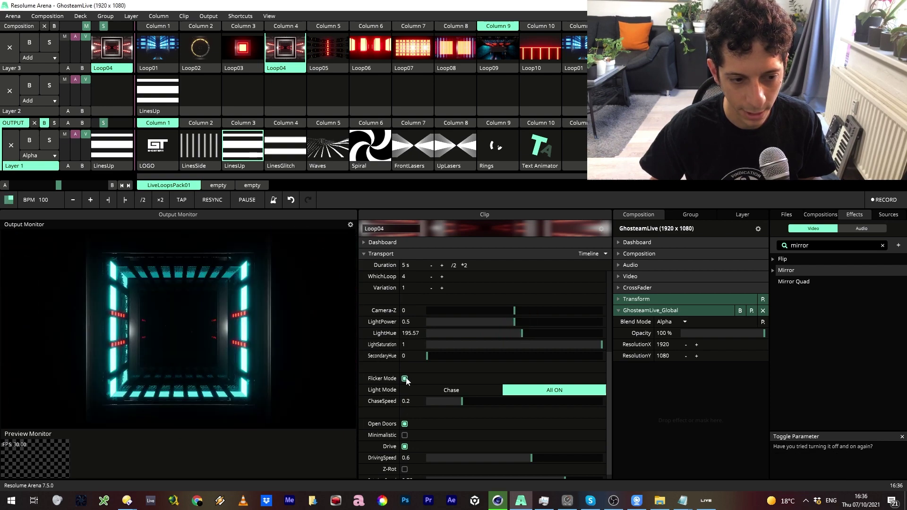
# Step: Lower DrivingSpeed to about 0.21, turn off Drive, enable Z-Rot, and slow Rotation Speed
pyautogui.moveTo(533, 457); pyautogui.dragTo(465, 456)
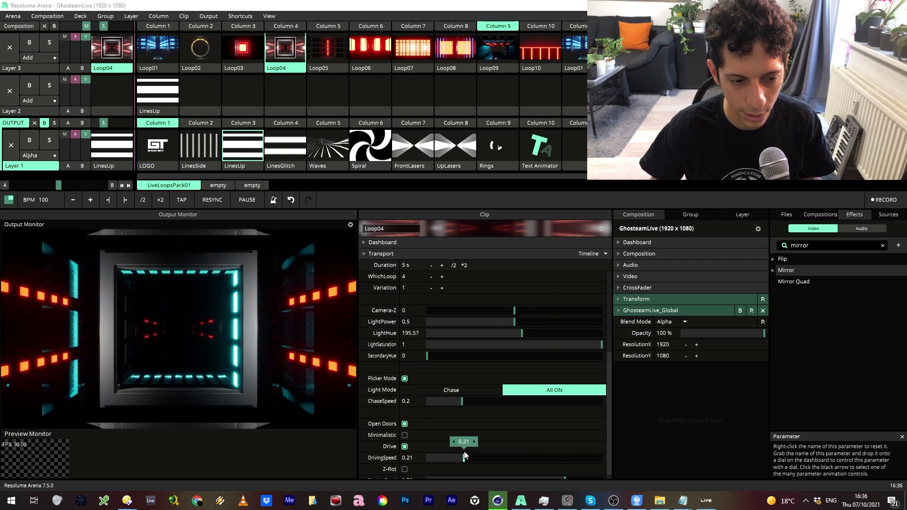
pyautogui.click(404, 446)
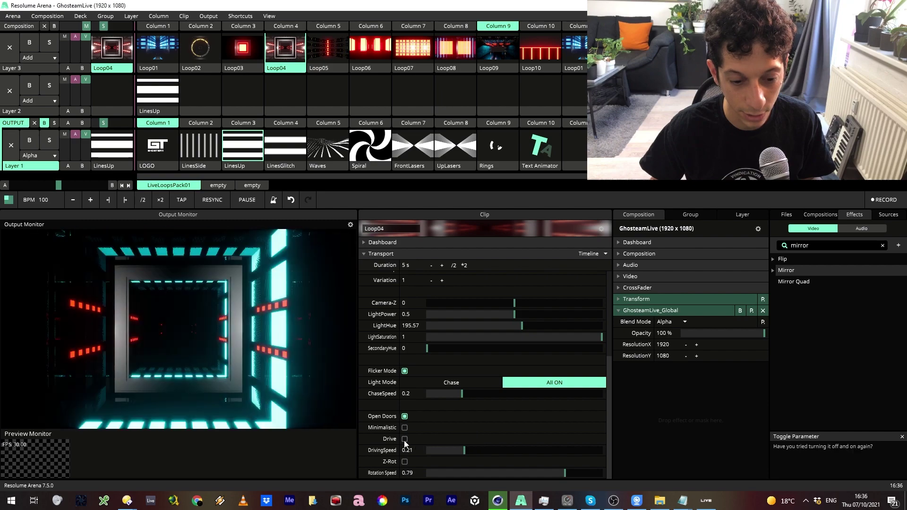
pyautogui.scroll(-1, 404, 445)
pyautogui.click(405, 461)
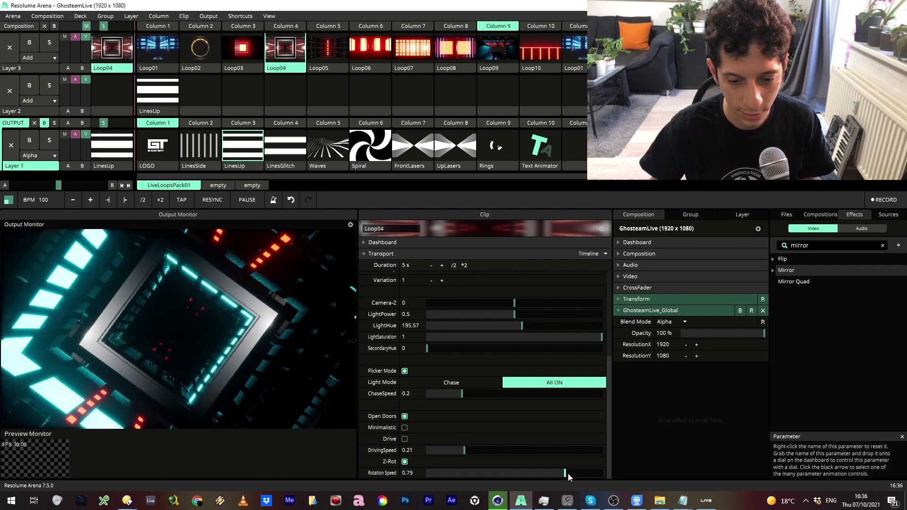
pyautogui.moveTo(567, 473); pyautogui.dragTo(439, 473)
# Step: Launch Loop05 on Layer 3 and raise its ArmCount to 5
pyautogui.click(328, 50)
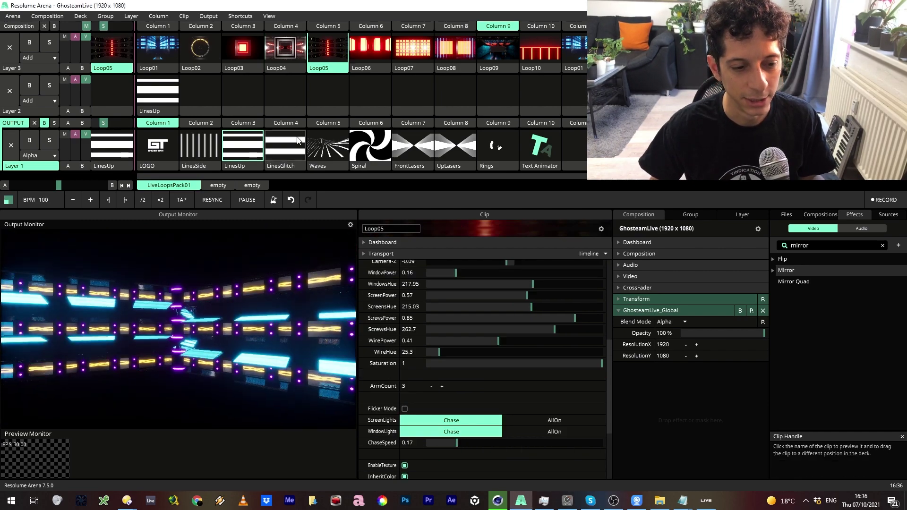
pyautogui.click(441, 387)
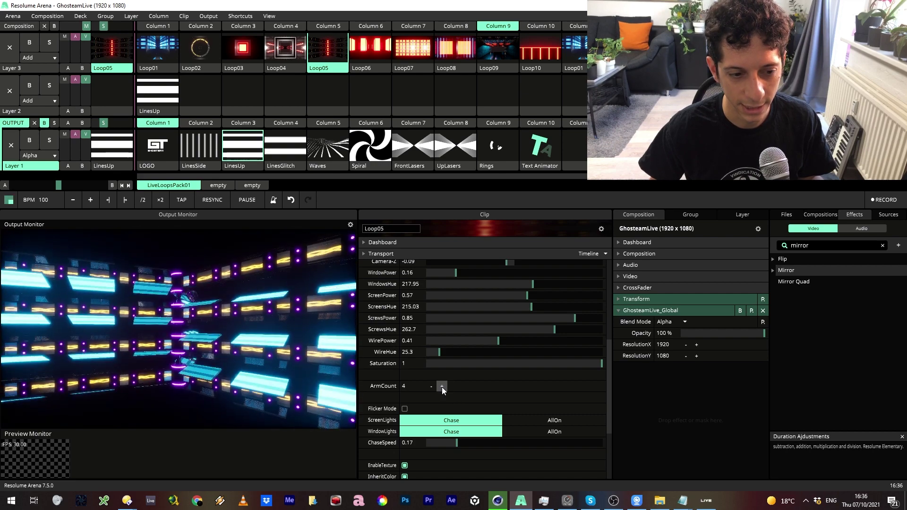
pyautogui.click(442, 386)
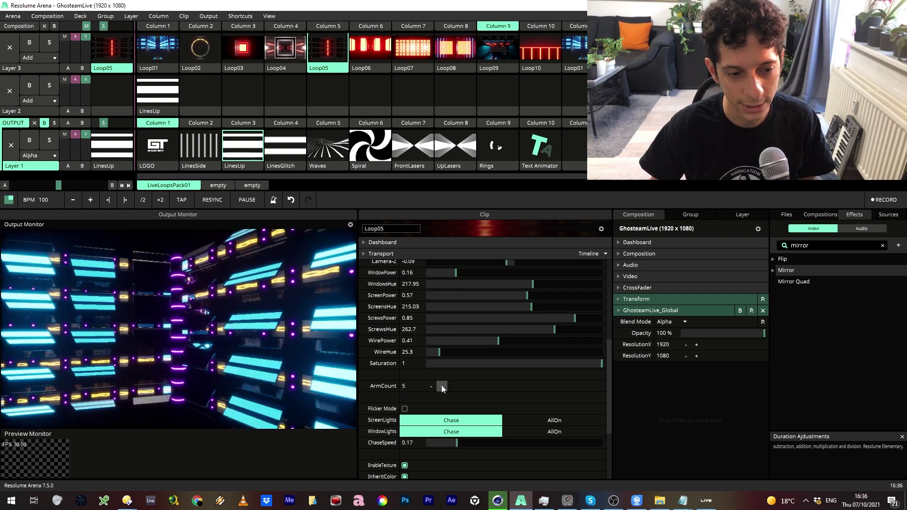
pyautogui.scroll(-2, 442, 385)
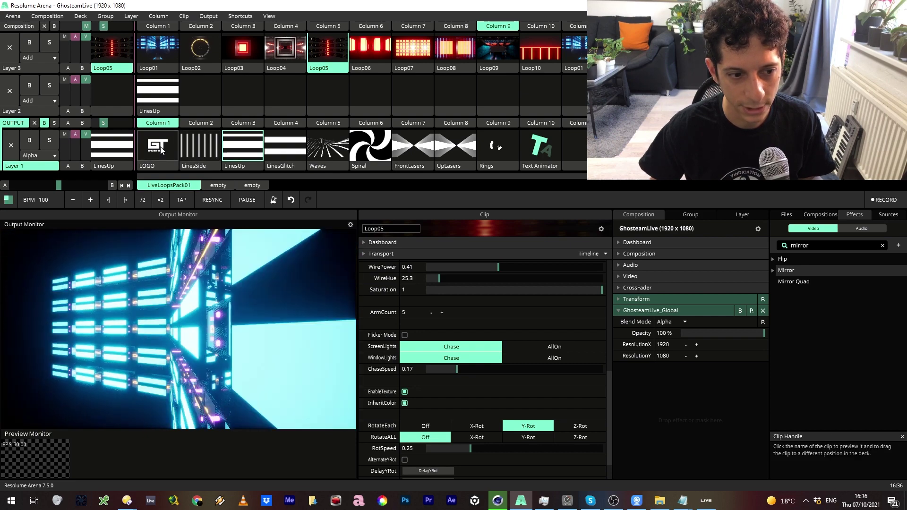
# Step: Layer the LOGO clip on Layer 1, reselect Loop05, then start Loop06 on Layer 3
pyautogui.click(159, 147)
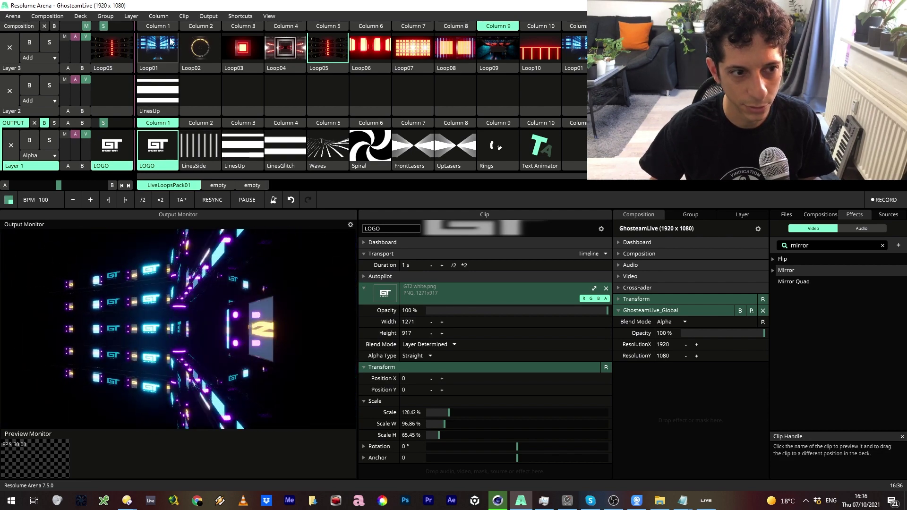
pyautogui.click(345, 50)
pyautogui.scroll(-2, 502, 420)
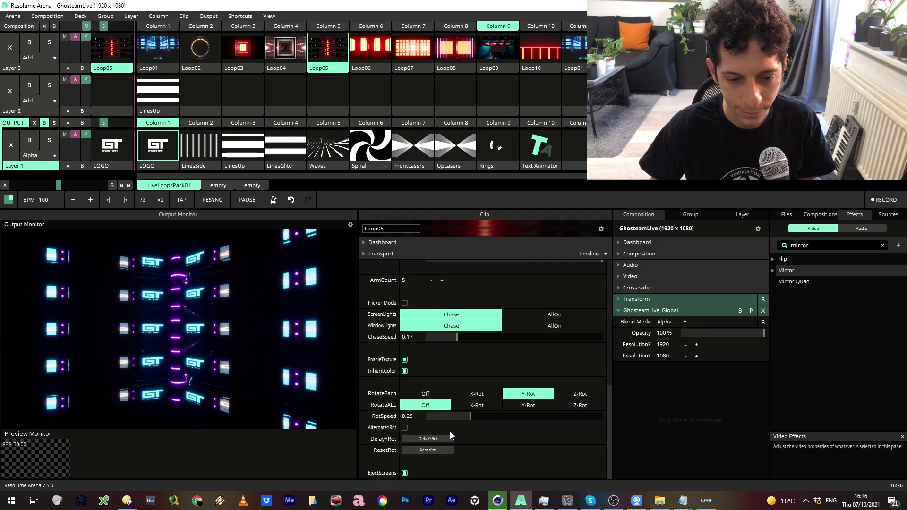
pyautogui.click(387, 66)
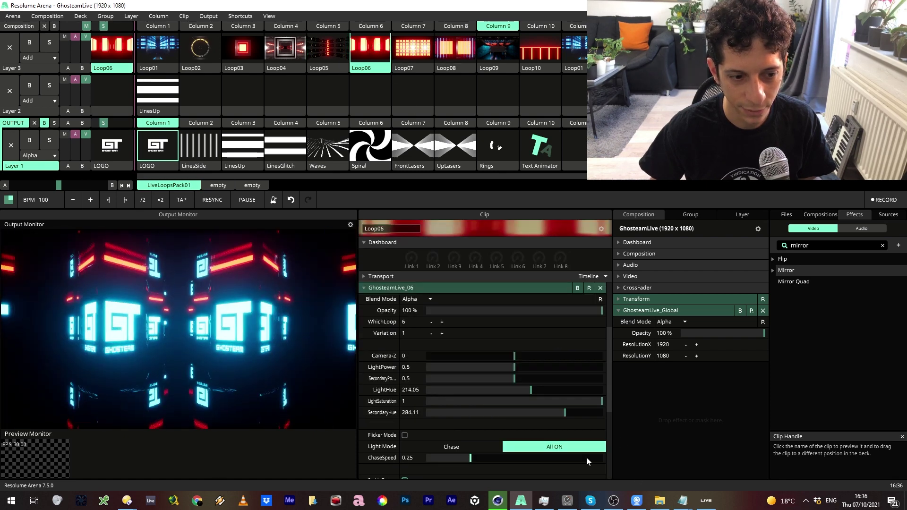
# Step: Relaunch LinesUp on Layer 1 and set Loop06's X-Gap to 0.25
pyautogui.click(242, 146)
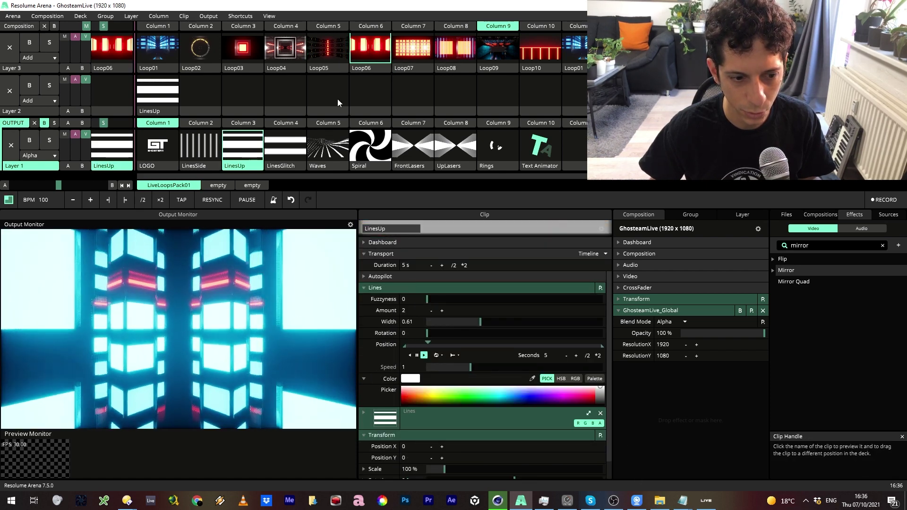
pyautogui.click(372, 47)
pyautogui.scroll(-3, 409, 419)
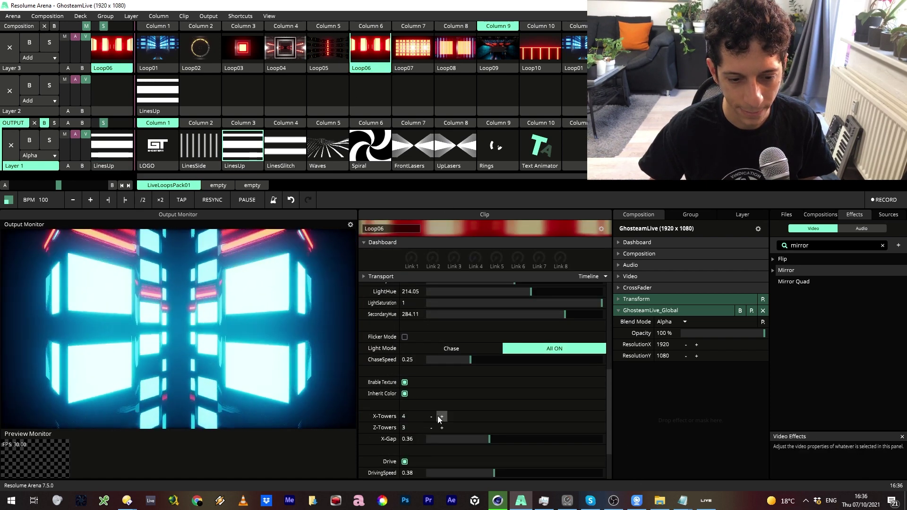
pyautogui.moveTo(467, 439)
pyautogui.mouseDown()
pyautogui.moveTo(454, 440)
pyautogui.moveTo(534, 430)
pyautogui.moveTo(472, 437)
pyautogui.mouseUp()
# Step: Enable Z-Rot on Loop06 and lower LightPower to about 0.27
pyautogui.scroll(-2, 409, 456)
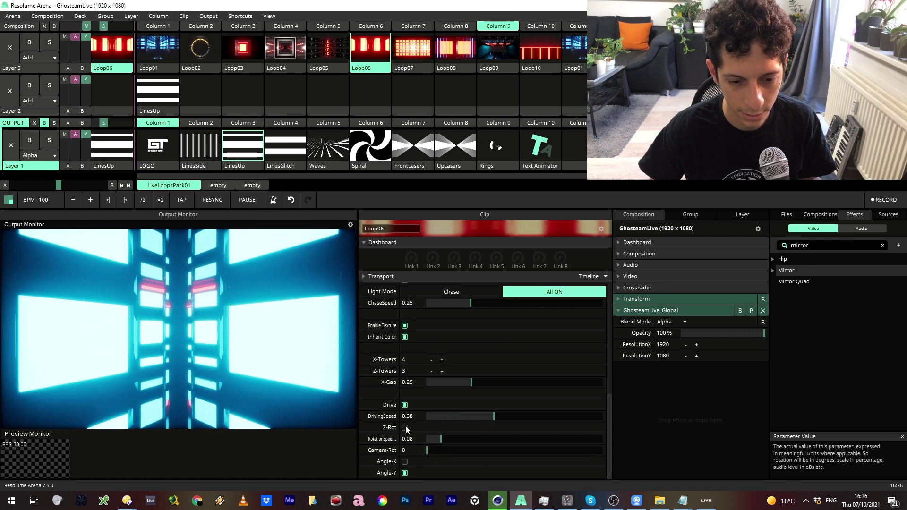
pyautogui.click(405, 428)
pyautogui.scroll(4, 462, 418)
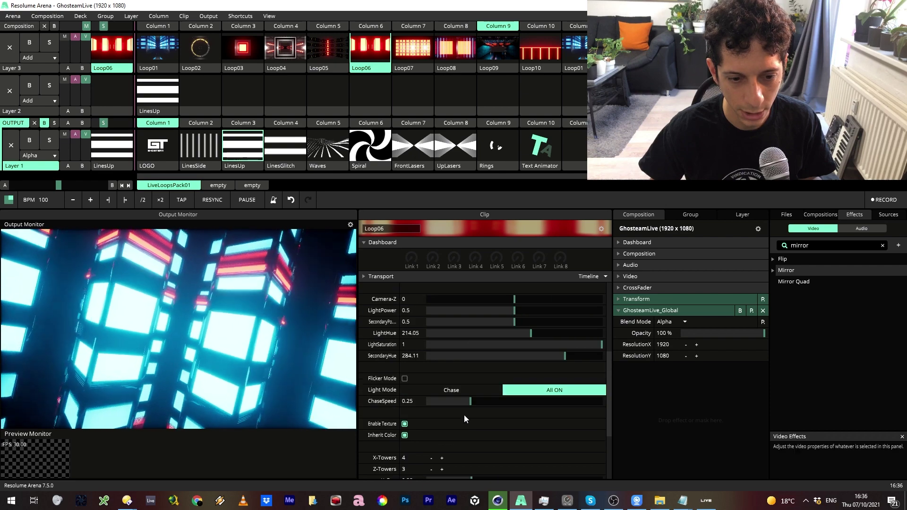
pyautogui.scroll(4, 464, 415)
pyautogui.moveTo(508, 410); pyautogui.dragTo(458, 409)
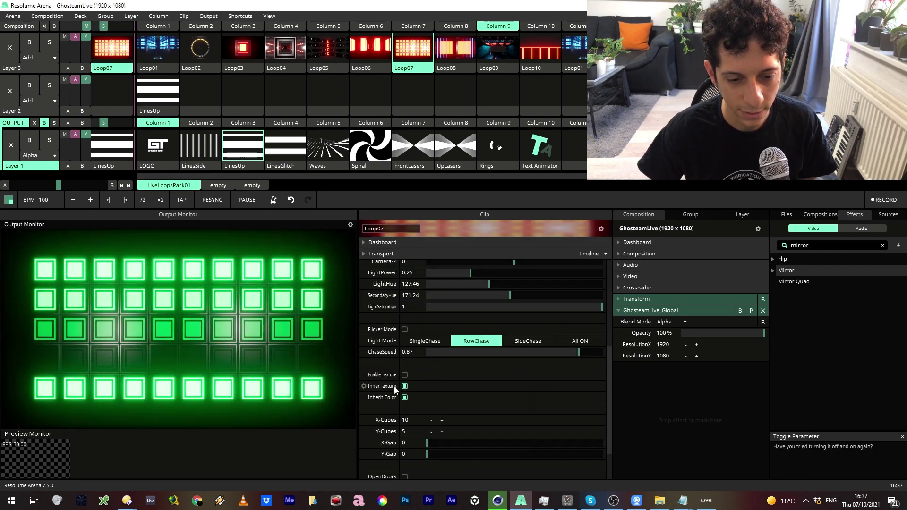
# Step: Toggle Enable Texture, check OpenDoors, and set InnerScreen to Eject Sync on Loop07
pyautogui.click(405, 374)
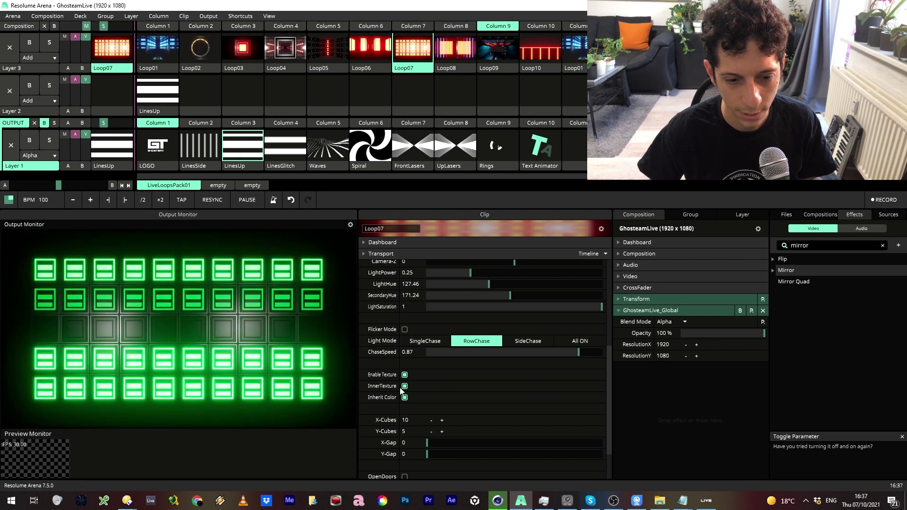
pyautogui.click(405, 375)
pyautogui.scroll(-2, 407, 377)
pyautogui.click(405, 428)
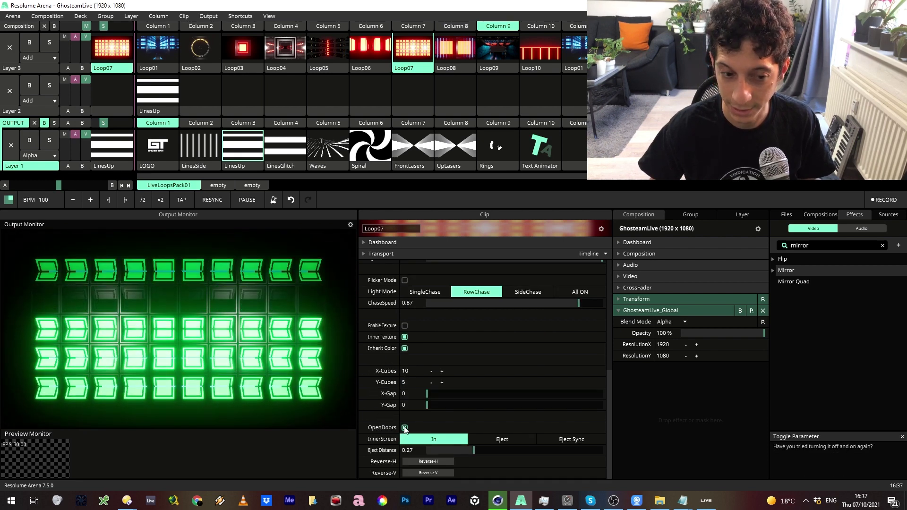
pyautogui.moveTo(475, 445)
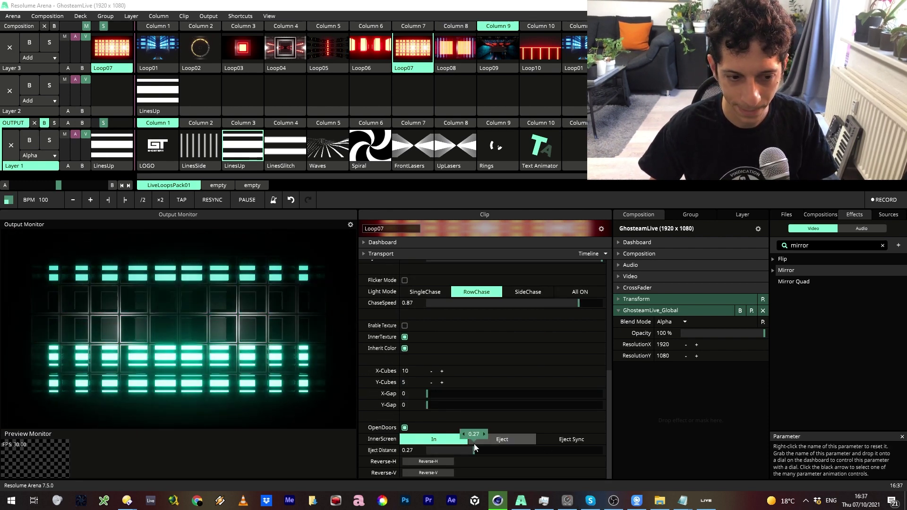
pyautogui.click(517, 437)
pyautogui.click(573, 440)
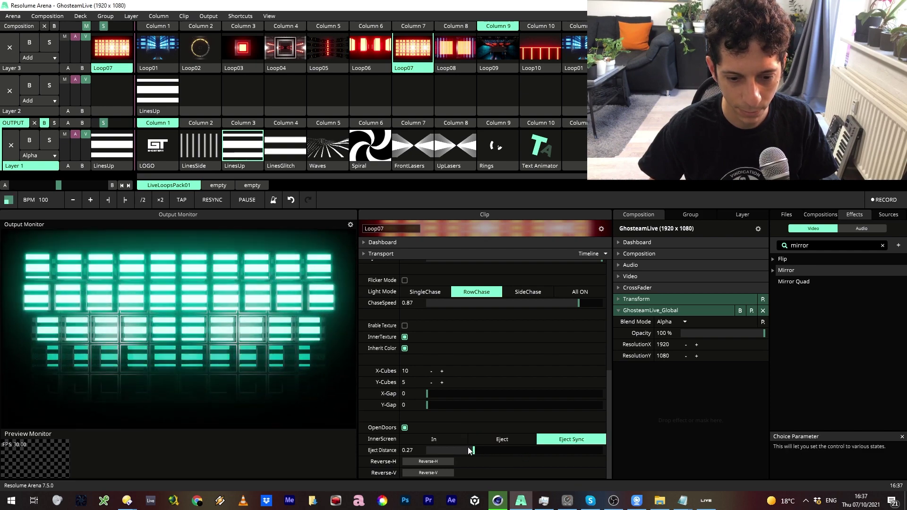
# Step: Switch Loop07's Flicker Mode on and then off again
pyautogui.scroll(4, 485, 425)
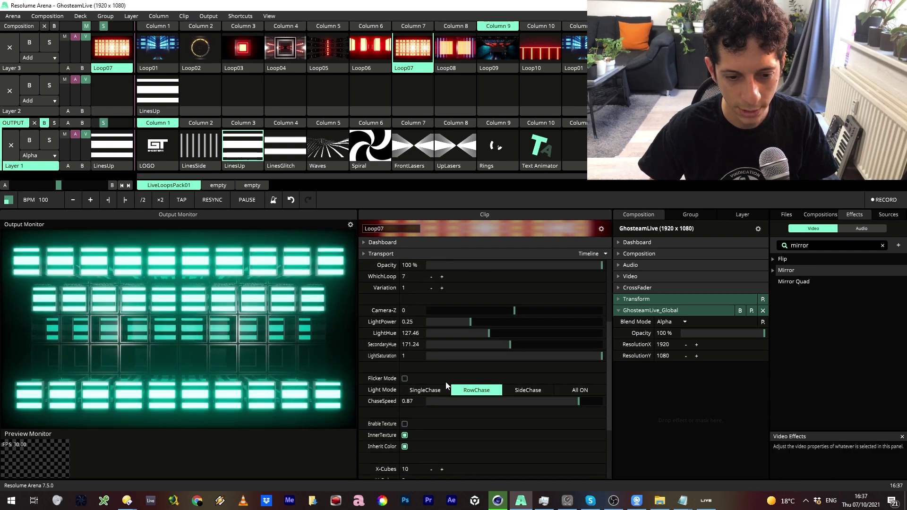
pyautogui.click(404, 378)
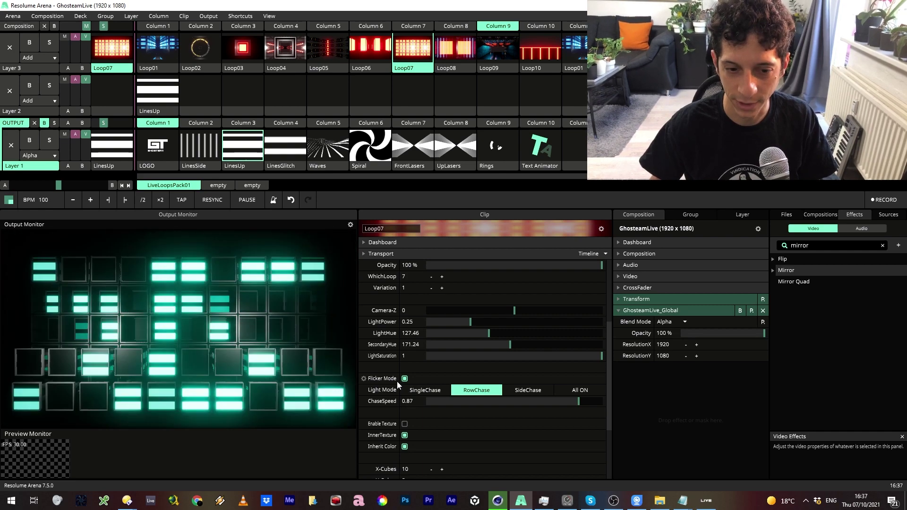
pyautogui.click(404, 378)
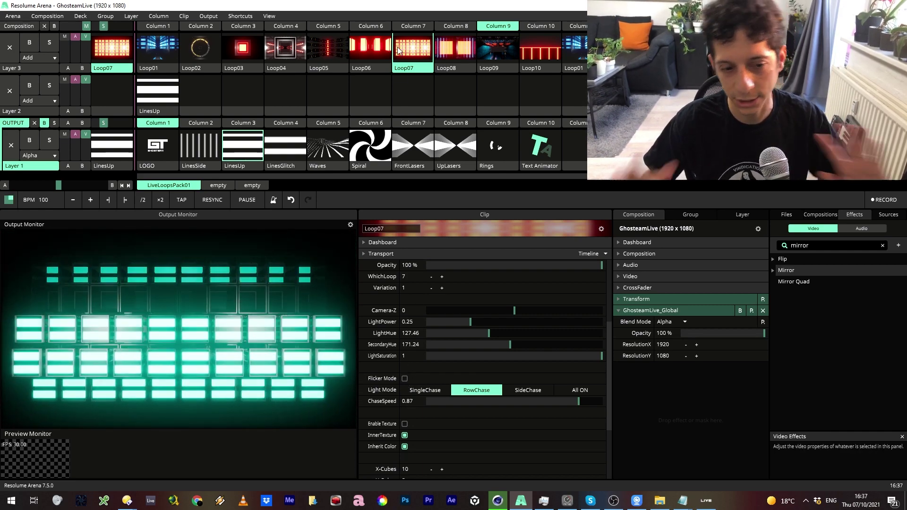
# Step: Try Loop08 with Development layouts L2, L3, L4 and camera P2, then launch LOGO and Loop09
pyautogui.click(463, 47)
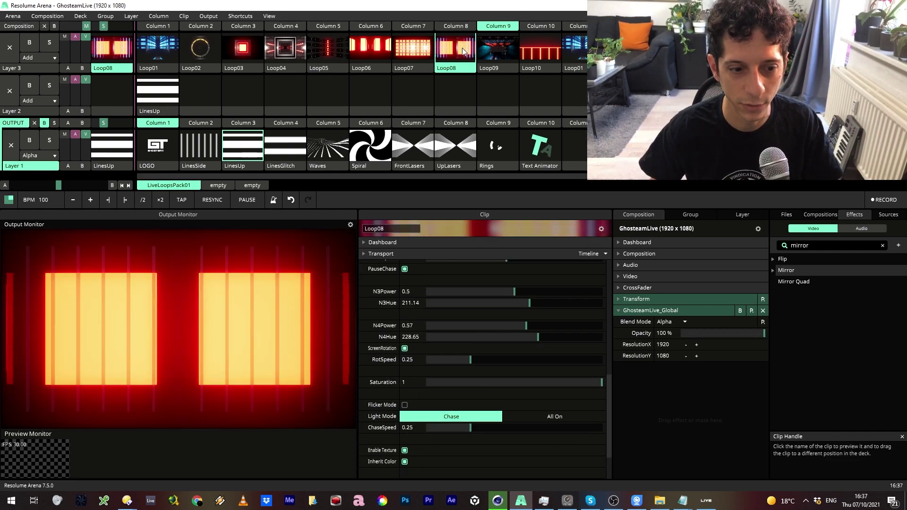
pyautogui.scroll(-3, 483, 393)
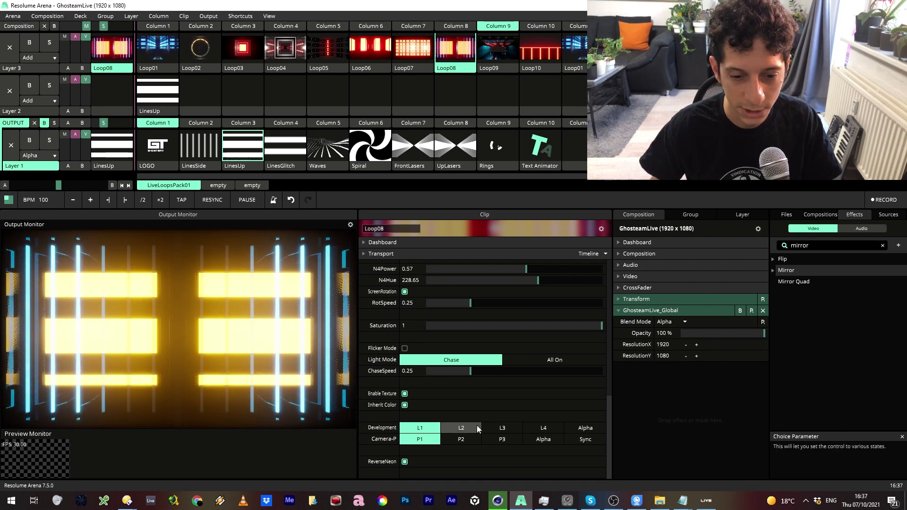
pyautogui.click(477, 428)
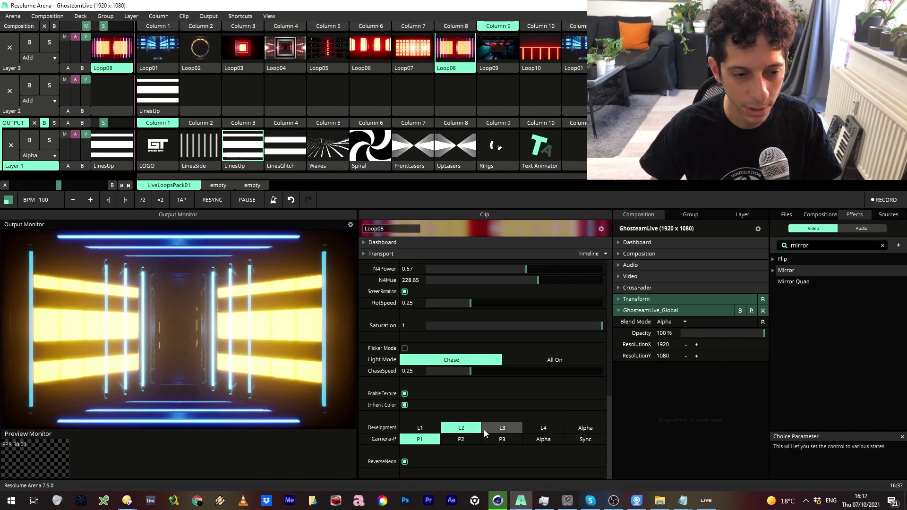
pyautogui.click(496, 429)
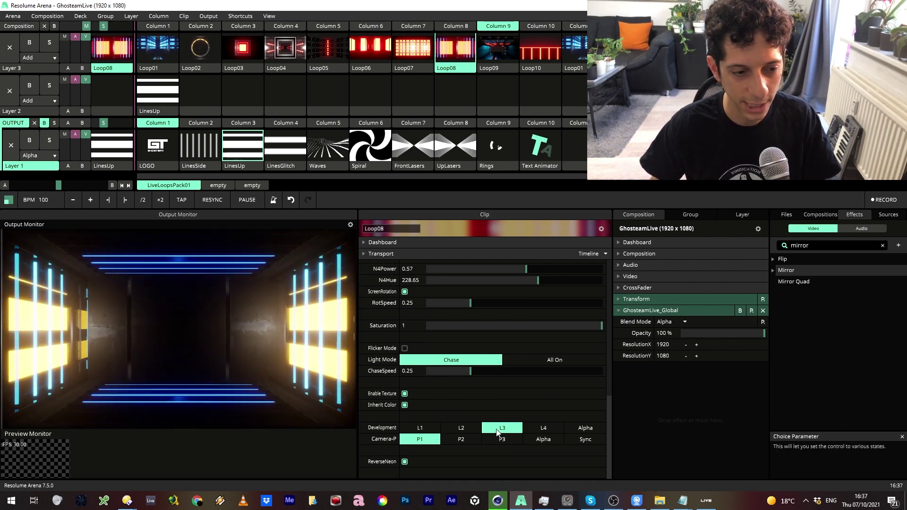
pyautogui.click(465, 441)
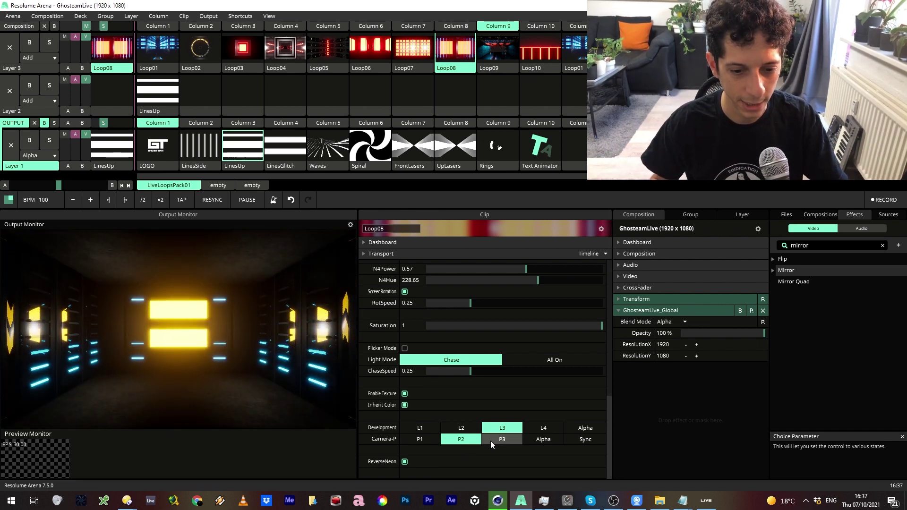
pyautogui.click(530, 427)
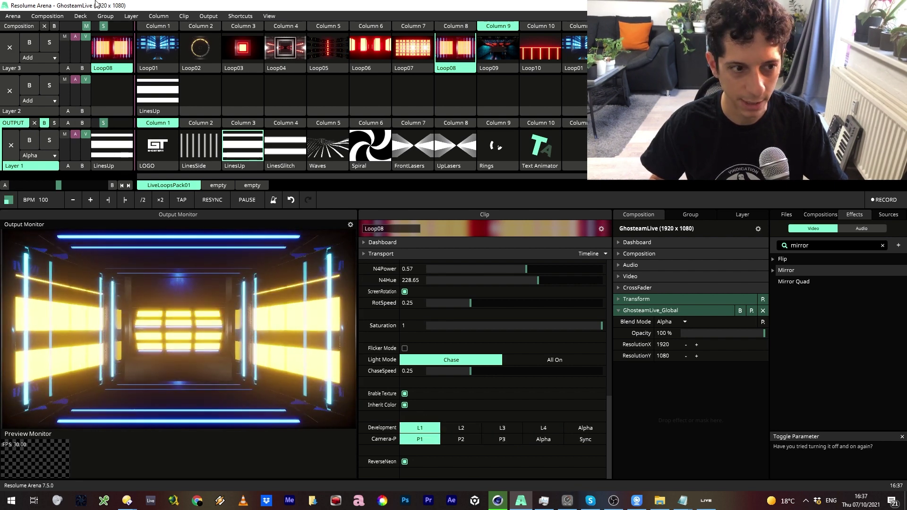
pyautogui.click(163, 157)
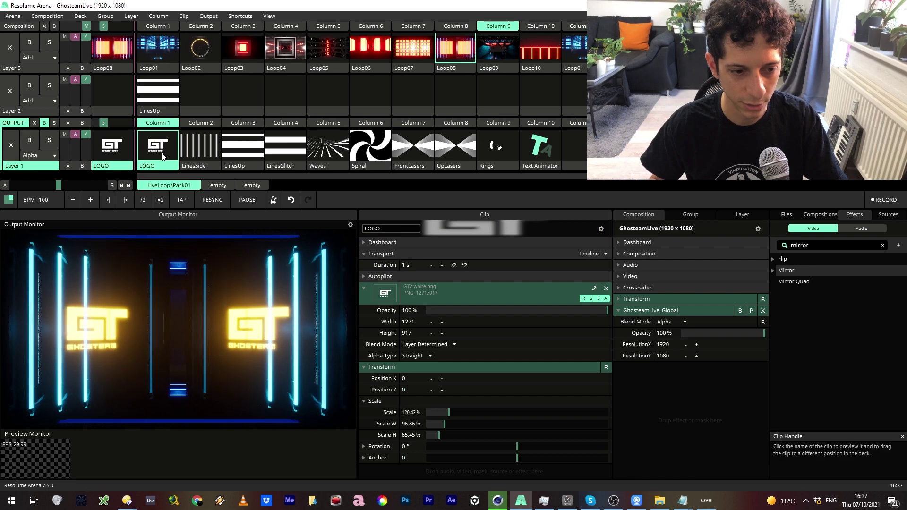
pyautogui.click(487, 50)
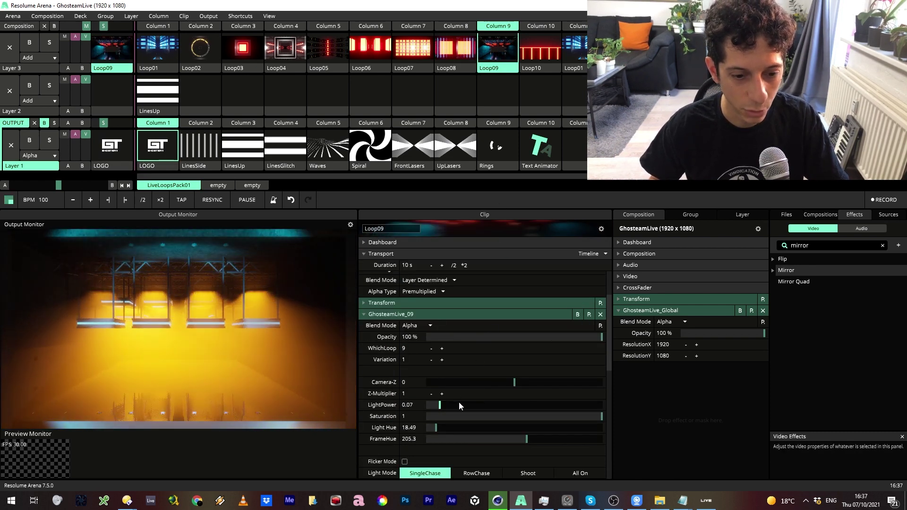
# Step: Set Loop09's Light Mode to Shoot and its Light Blocker to None
pyautogui.scroll(-2, 459, 396)
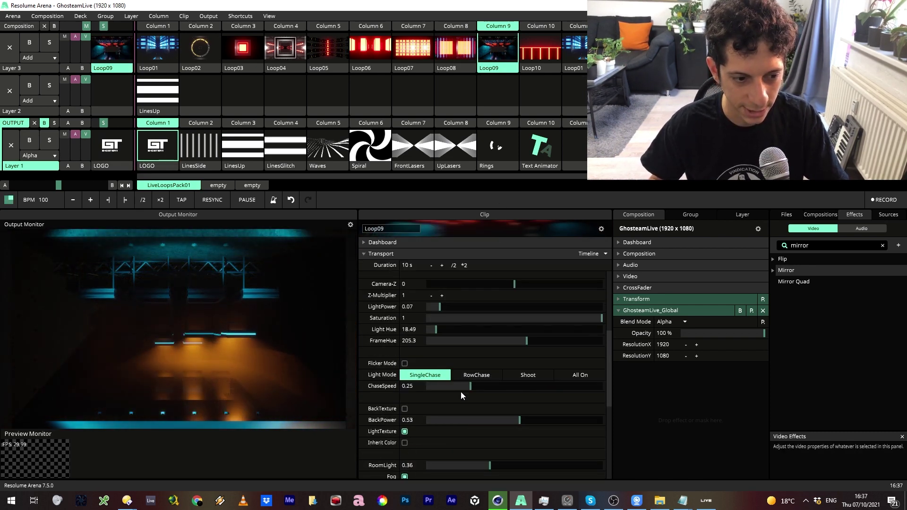
pyautogui.click(546, 374)
pyautogui.scroll(-1, 463, 399)
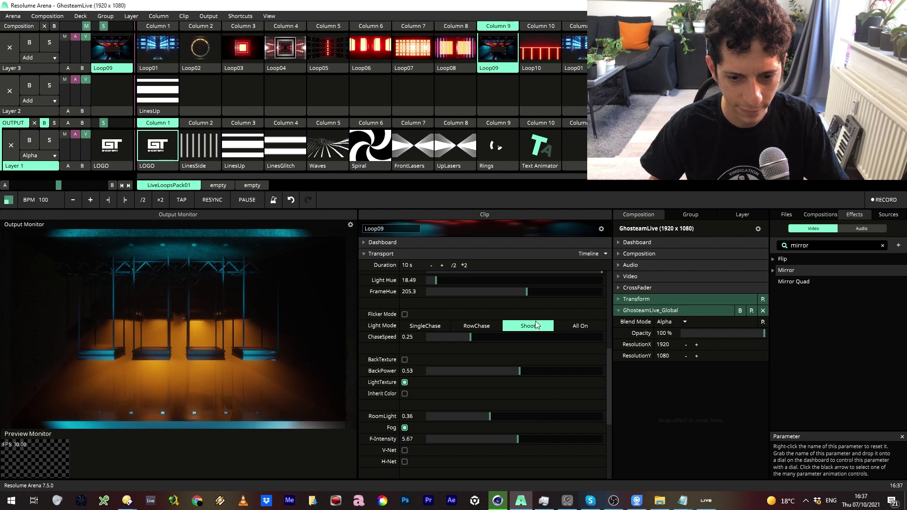
pyautogui.scroll(-3, 566, 404)
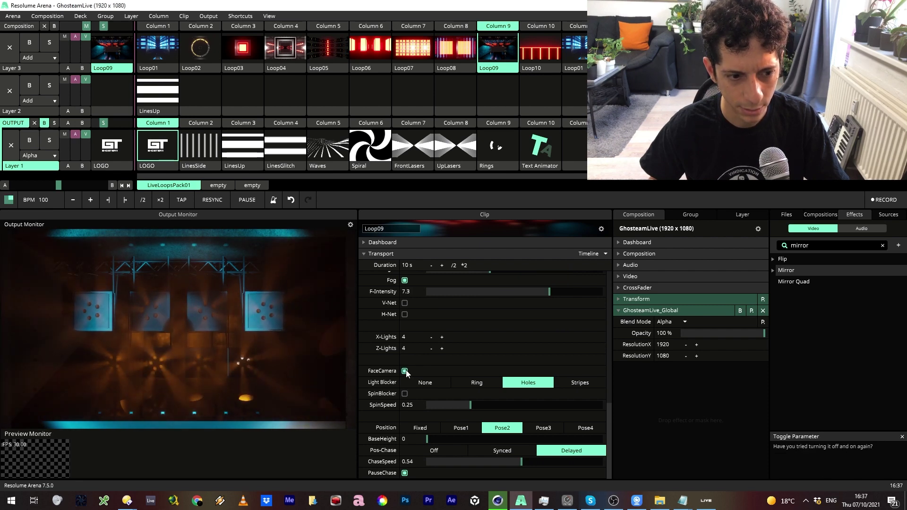
pyautogui.click(429, 383)
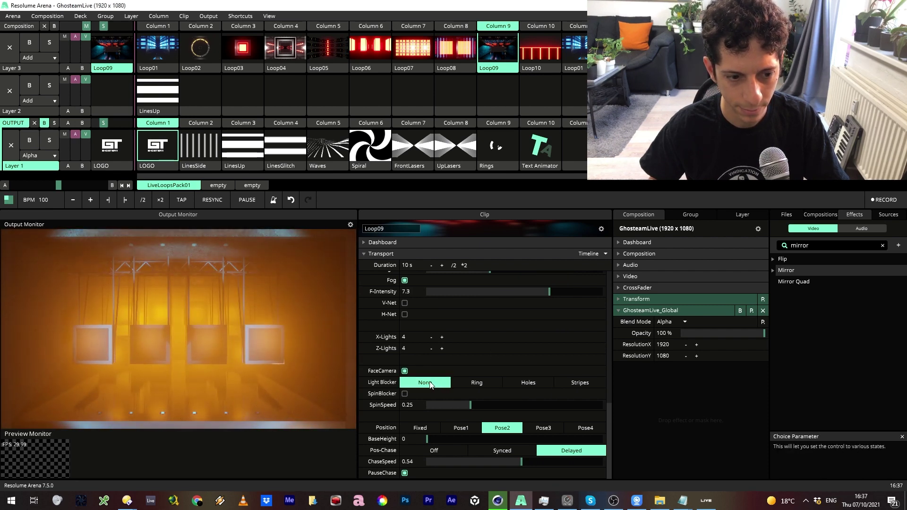
# Step: Uncheck FaceCamera, then launch Loop10 on Layer 3
pyautogui.scroll(3, 410, 337)
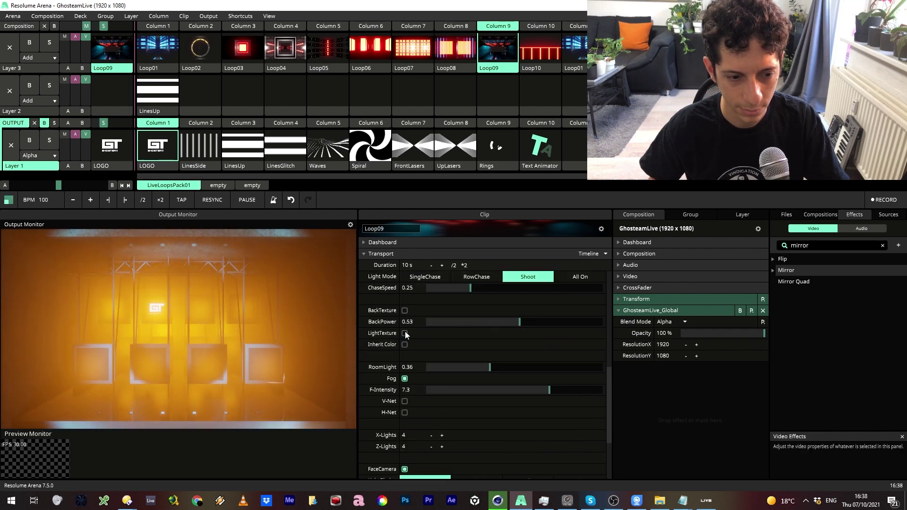
pyautogui.scroll(-2, 410, 330)
pyautogui.click(404, 420)
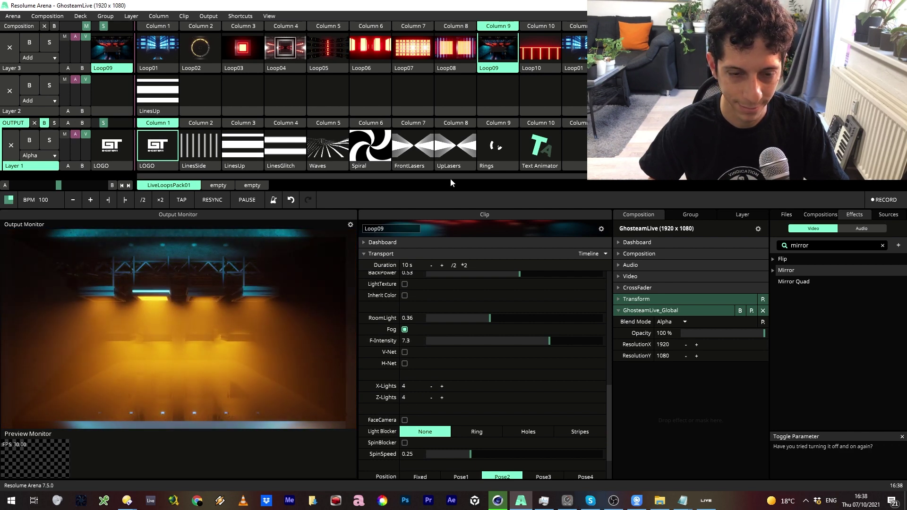
pyautogui.click(544, 56)
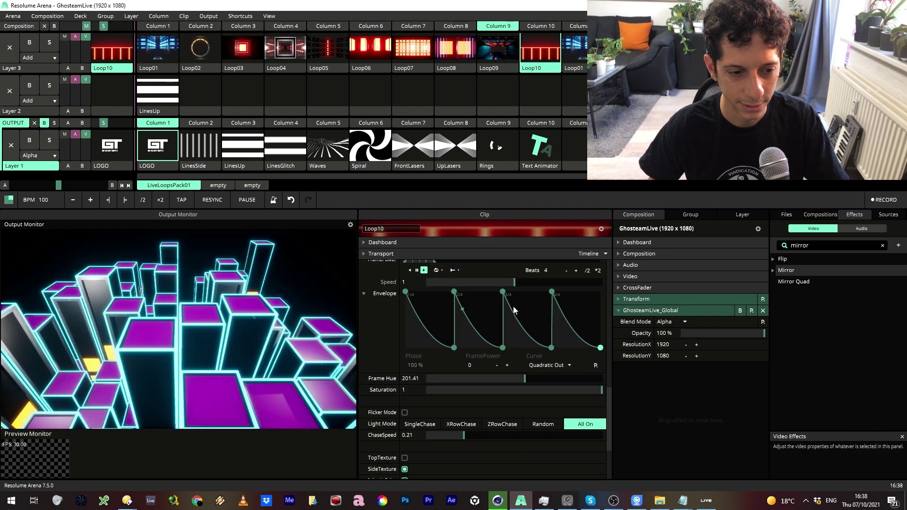
# Step: Reframe Loop10's camera by lowering the Camera-Y and Camera-Z sliders
pyautogui.scroll(2, 423, 378)
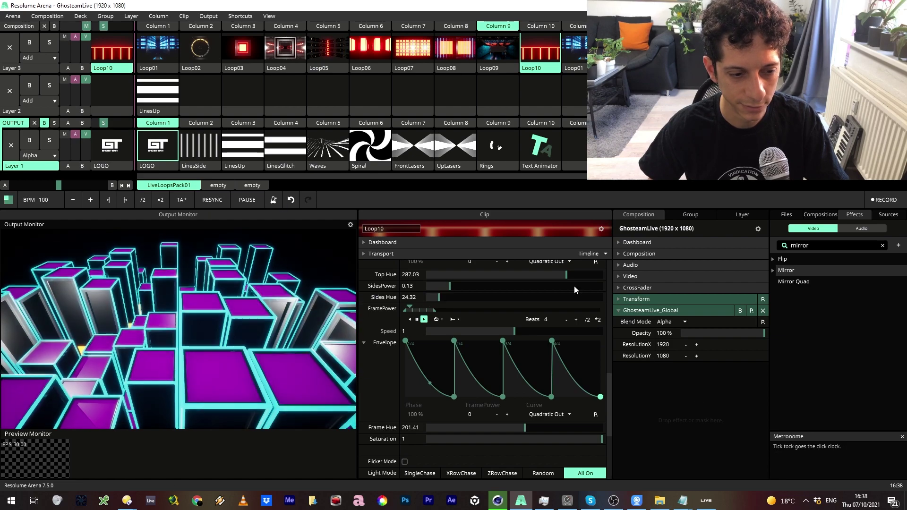
pyautogui.scroll(10, 424, 365)
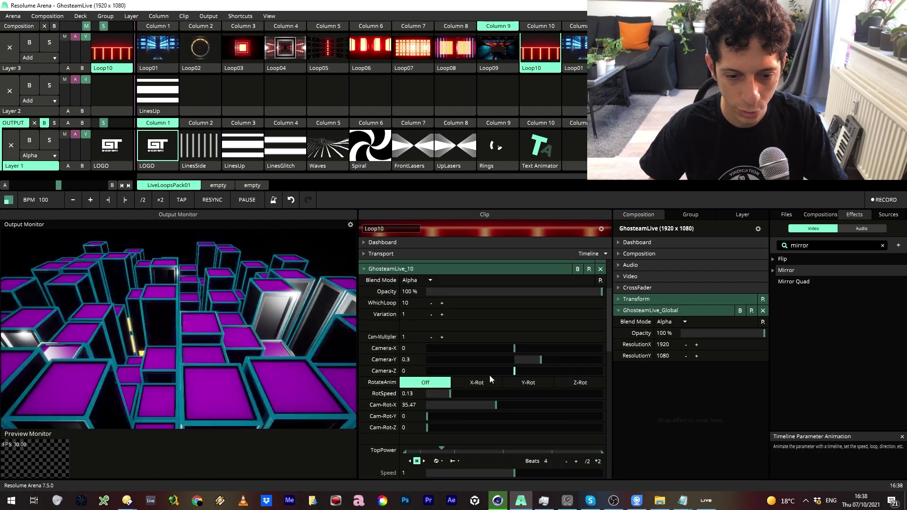
pyautogui.moveTo(529, 360); pyautogui.dragTo(455, 373)
pyautogui.moveTo(530, 360); pyautogui.dragTo(496, 361)
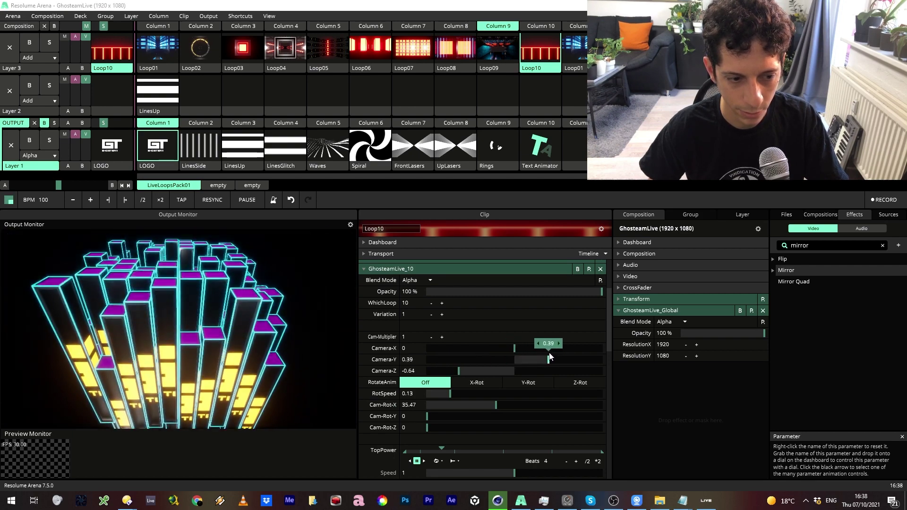
# Step: Play LinesUp on Layer 1 and set Loop10's RotateAnim to Y-Rot
pyautogui.click(242, 152)
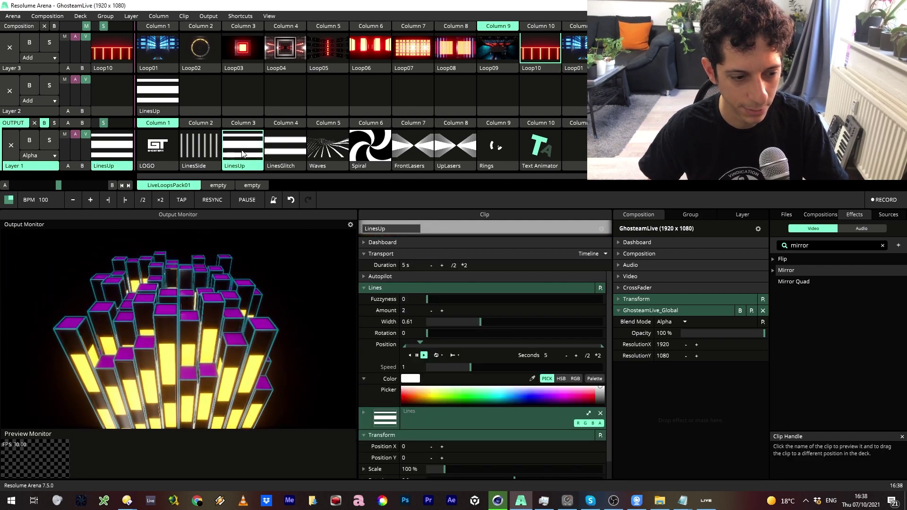
pyautogui.click(549, 49)
pyautogui.click(504, 384)
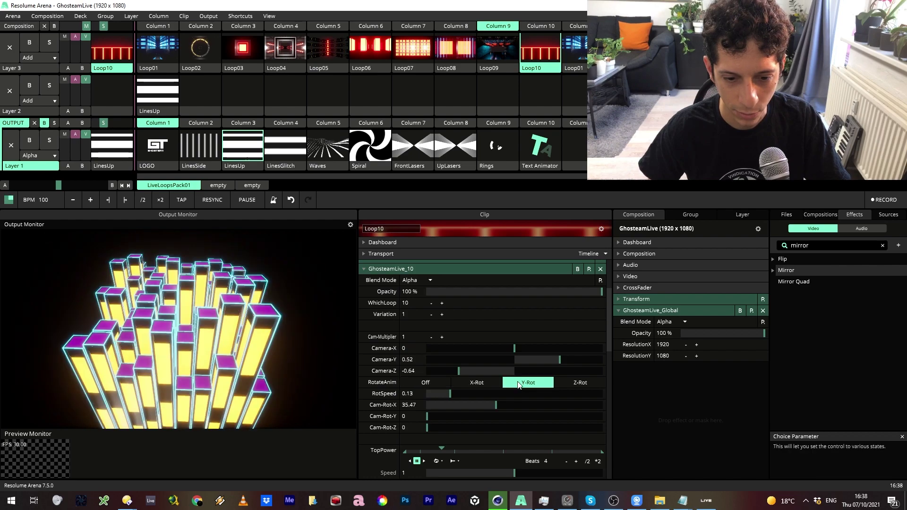
# Step: Raise PosSpeed and start the TopPower timeline animation playing
pyautogui.scroll(-10, 412, 430)
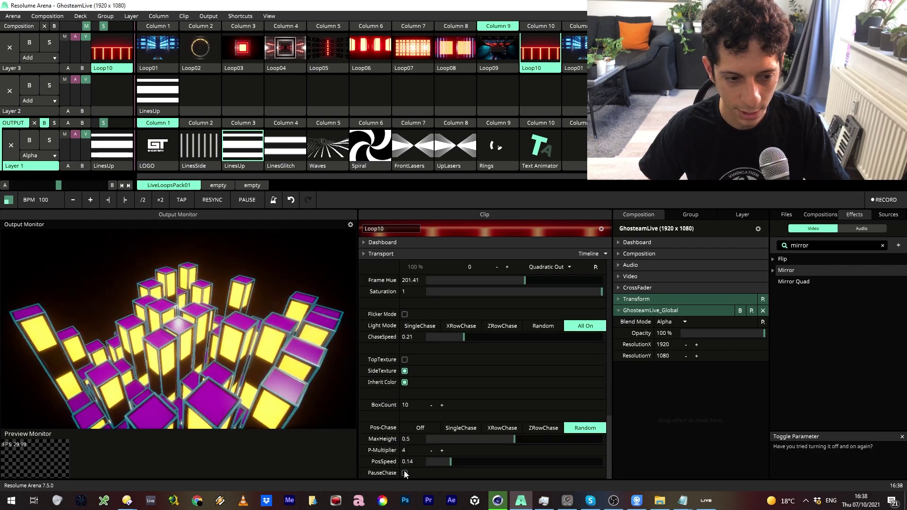
pyautogui.moveTo(434, 462); pyautogui.dragTo(488, 461)
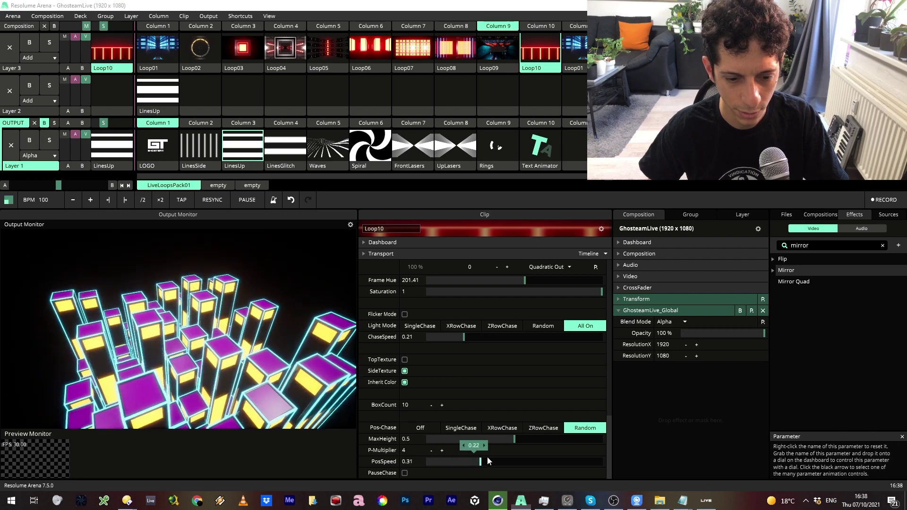
pyautogui.scroll(8, 509, 408)
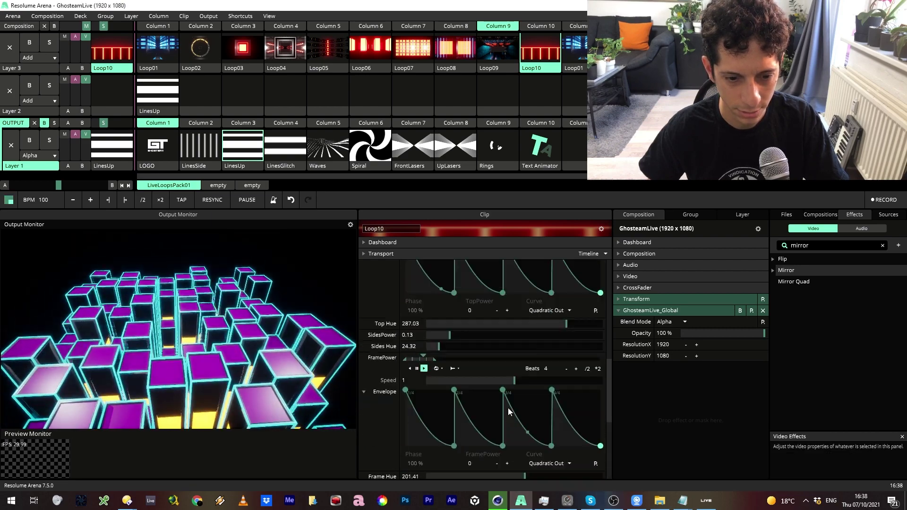
pyautogui.click(424, 314)
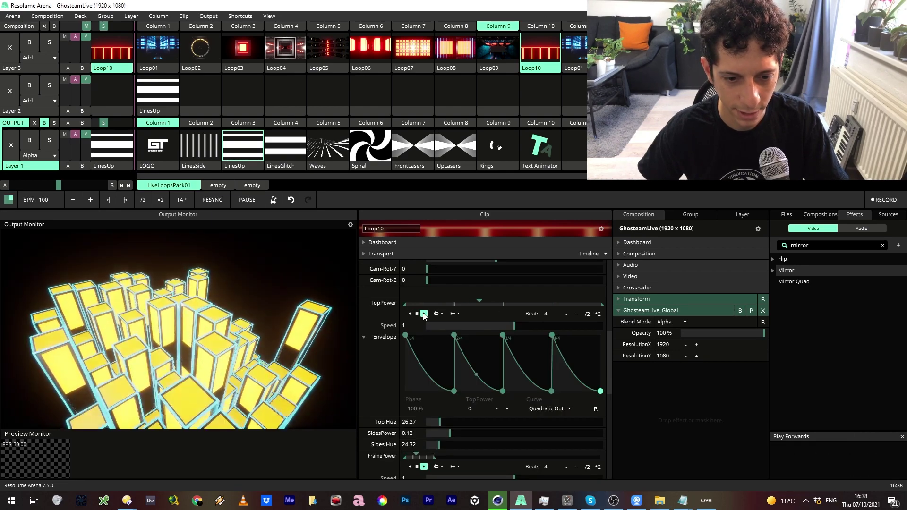